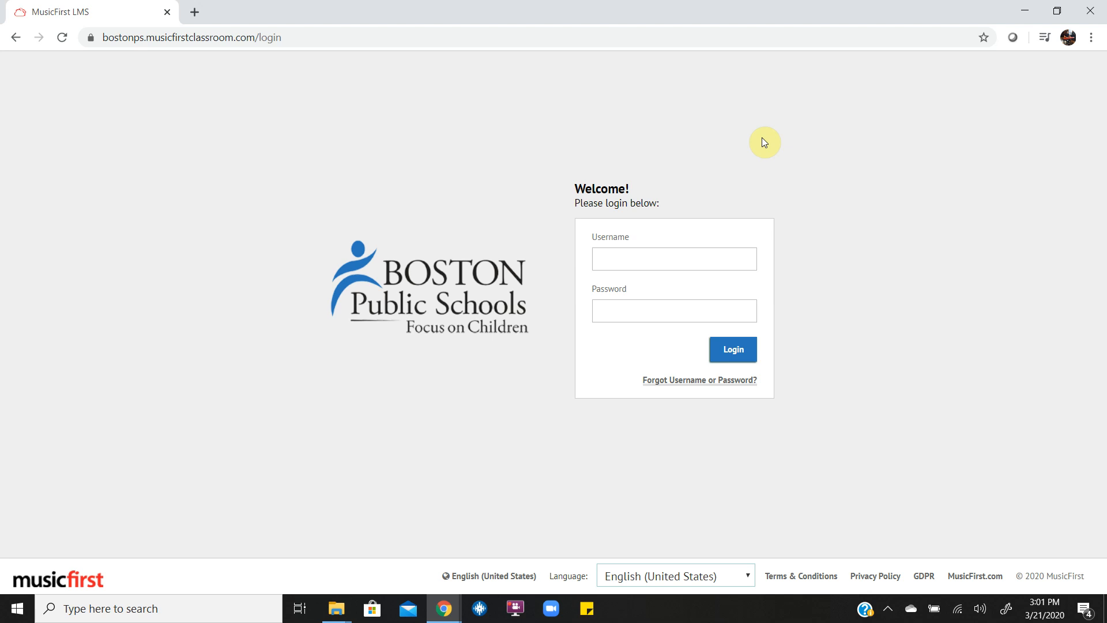
Step: Log in to MusicFirst LMS with the student's username and password to reach My Classes
{"action": "left_click", "coordinate": [622, 262]}
{"action": "type", "text": "test"}
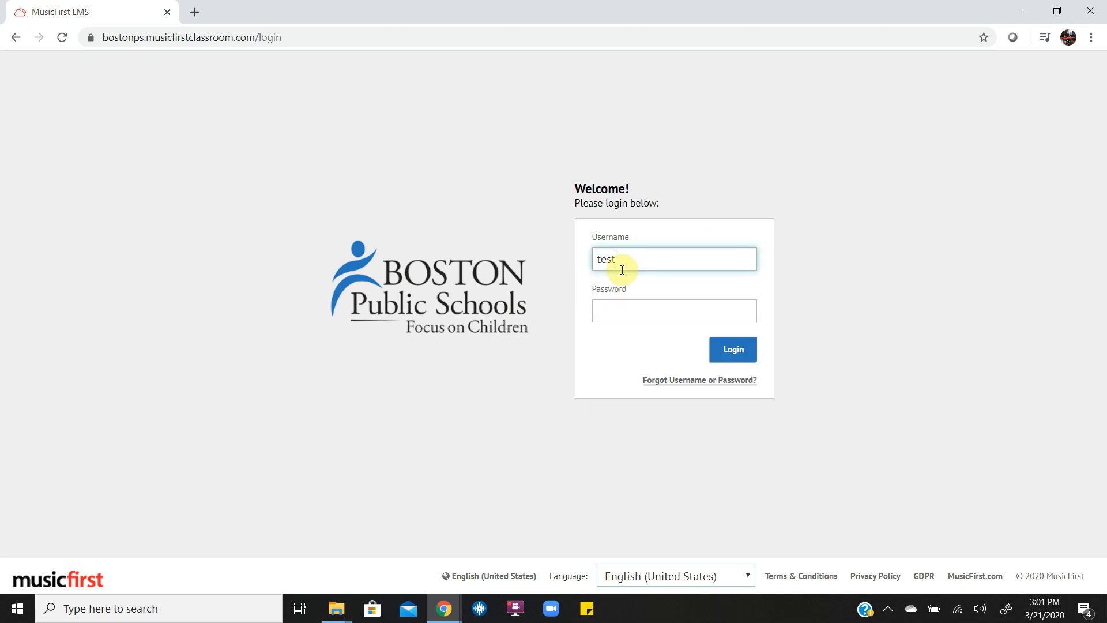
{"action": "key", "text": "Tab"}
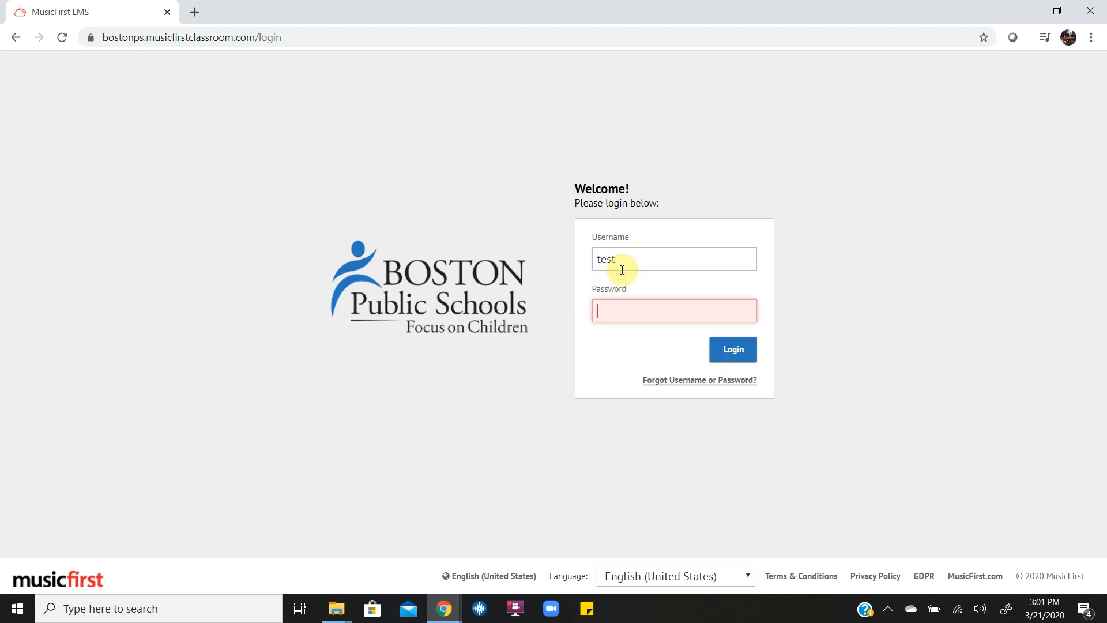
{"action": "type", "text": "•••••••••"}
{"action": "key", "text": "Return"}
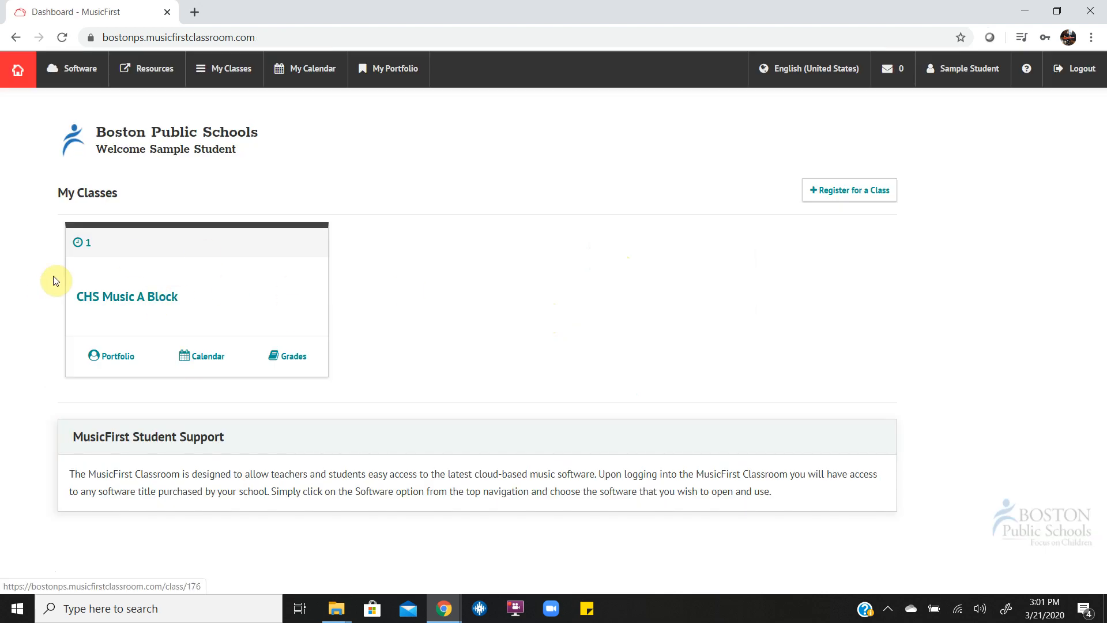
Step: Launch Soundtrap from the Software list and scroll through the student's My Projects page
{"action": "left_click", "coordinate": [72, 68]}
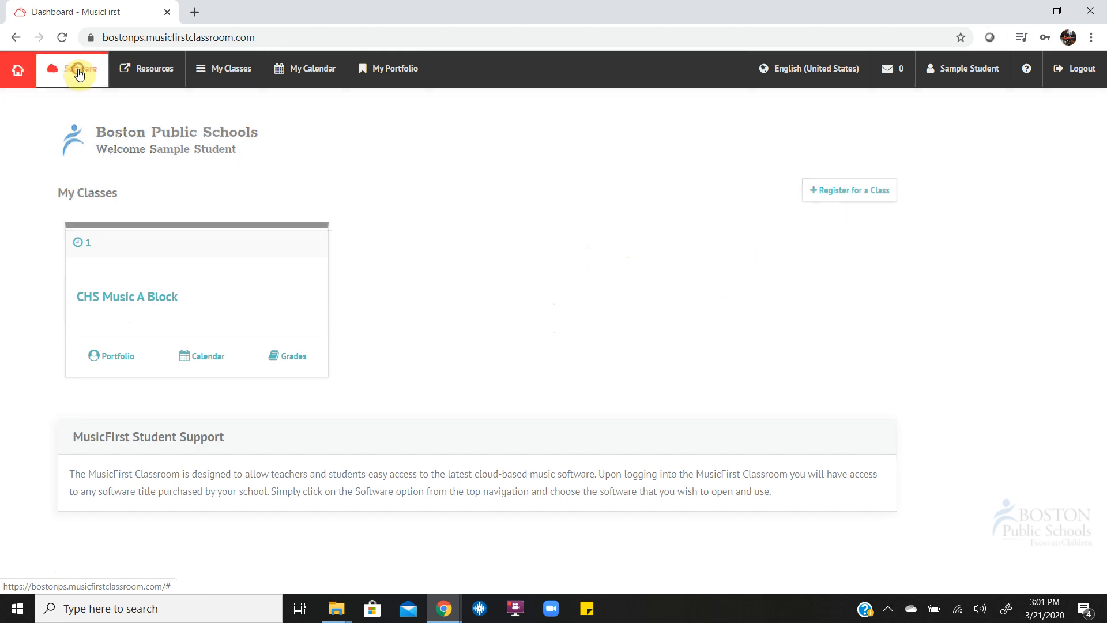
{"action": "left_click", "coordinate": [1021, 176]}
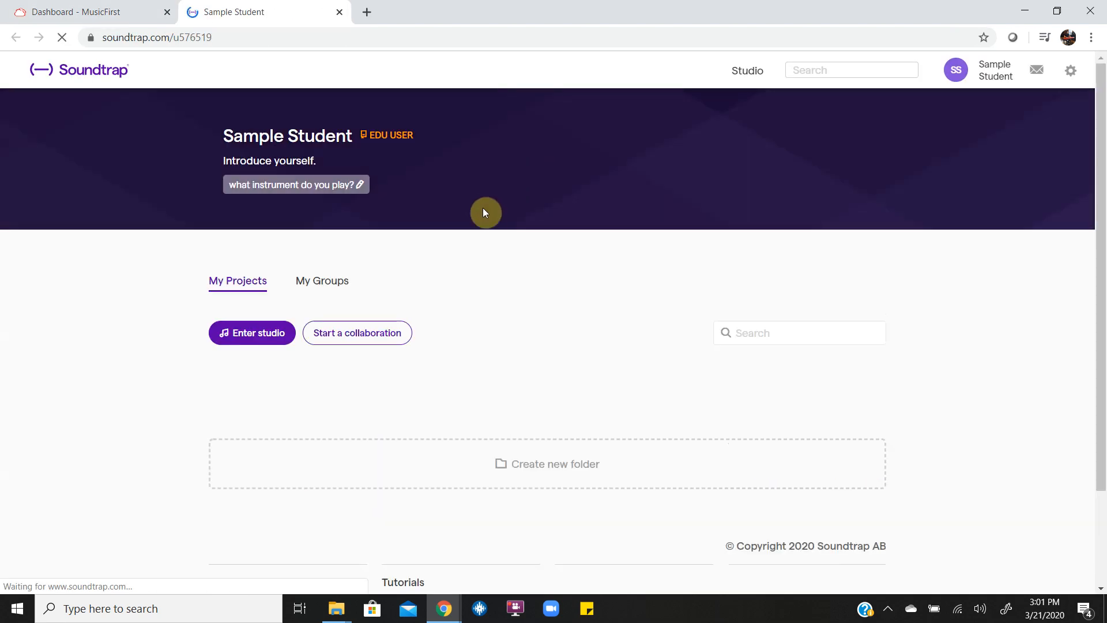
{"action": "scroll", "coordinate": [465, 346], "scroll_direction": "down", "scroll_amount": 2}
{"action": "scroll", "coordinate": [466, 349], "scroll_direction": "down", "scroll_amount": 2}
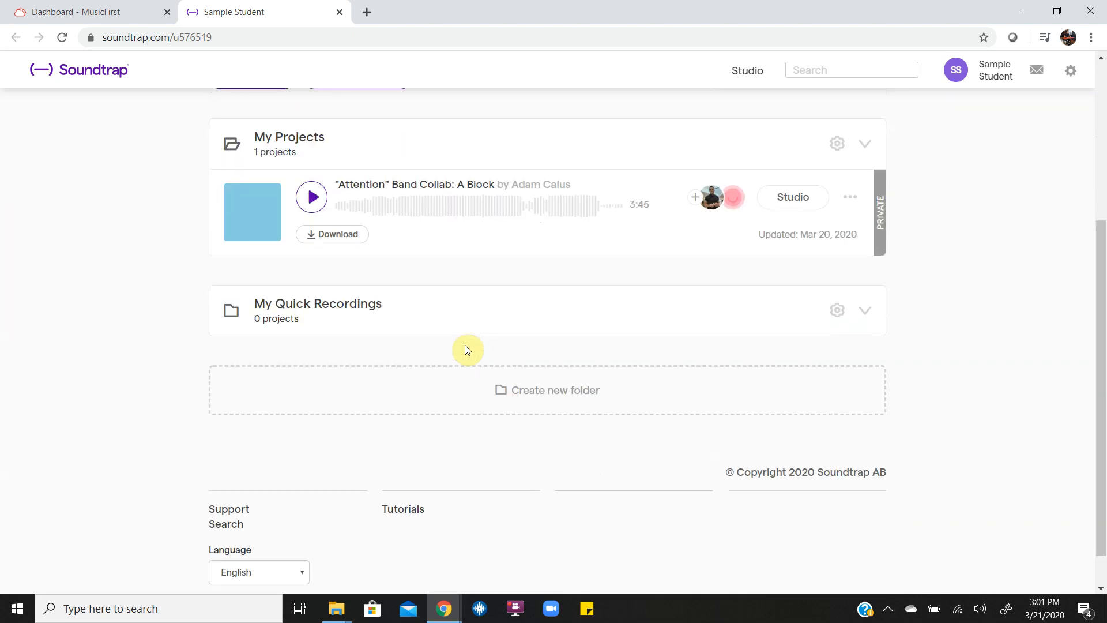
{"action": "scroll", "coordinate": [467, 350], "scroll_direction": "down", "scroll_amount": 1}
{"action": "scroll", "coordinate": [467, 350], "scroll_direction": "up", "scroll_amount": 5}
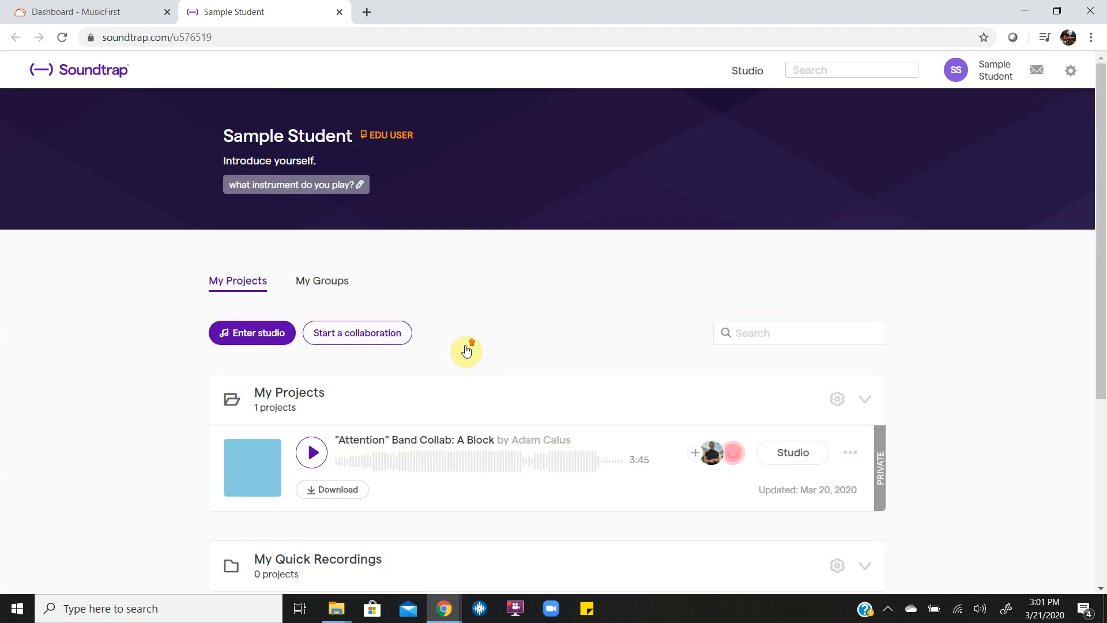
{"action": "scroll", "coordinate": [467, 350], "scroll_direction": "down", "scroll_amount": 4}
{"action": "scroll", "coordinate": [467, 350], "scroll_direction": "up", "scroll_amount": 2}
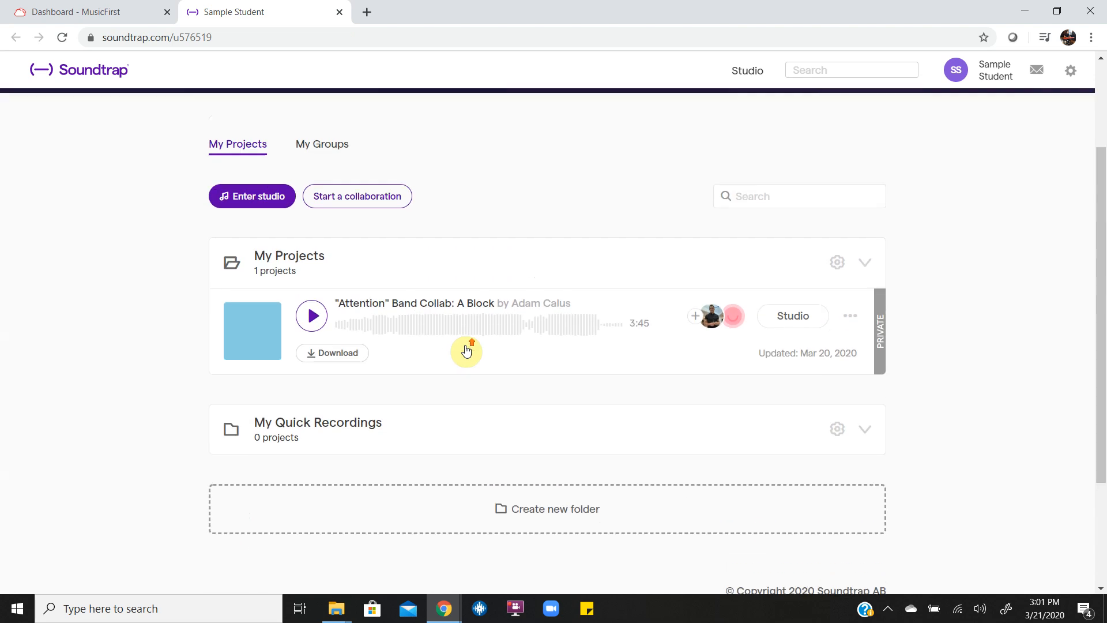
{"action": "scroll", "coordinate": [466, 350], "scroll_direction": "down", "scroll_amount": 1}
{"action": "scroll", "coordinate": [466, 350], "scroll_direction": "up", "scroll_amount": 2}
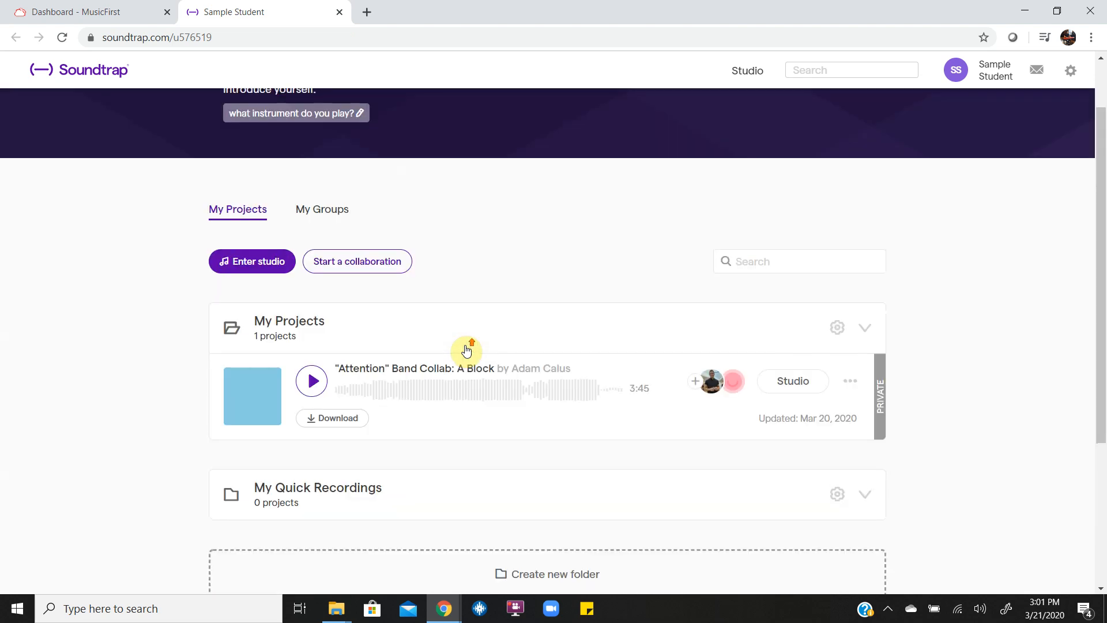
Step: Enter the studio, discard the old project's unsaved changes, and start a new Music project
{"action": "left_click", "coordinate": [241, 267]}
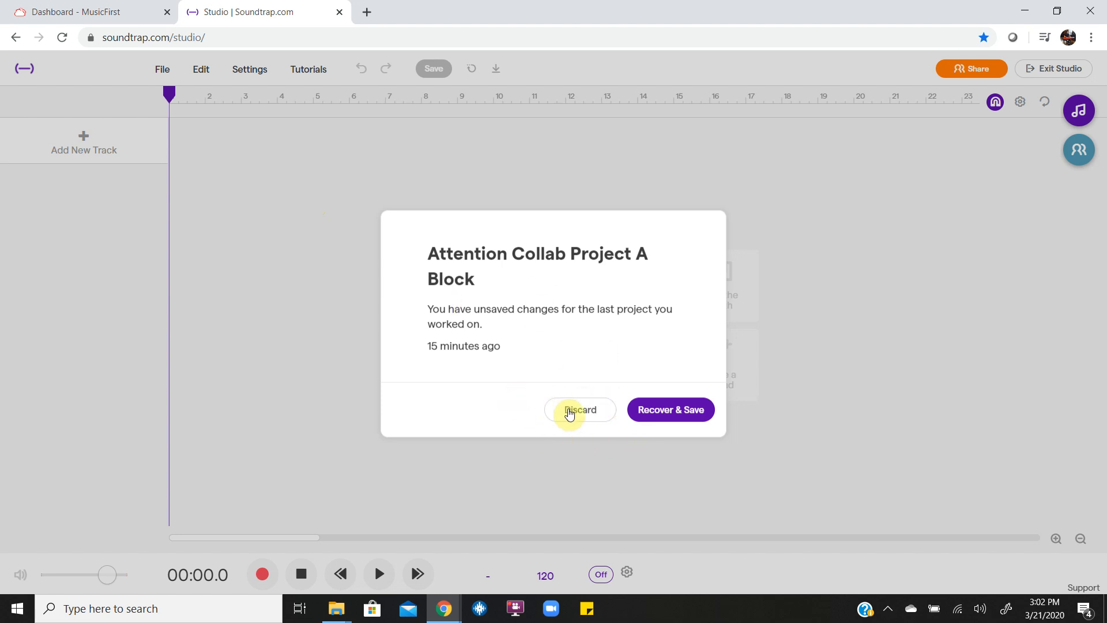
{"action": "left_click", "coordinate": [569, 413]}
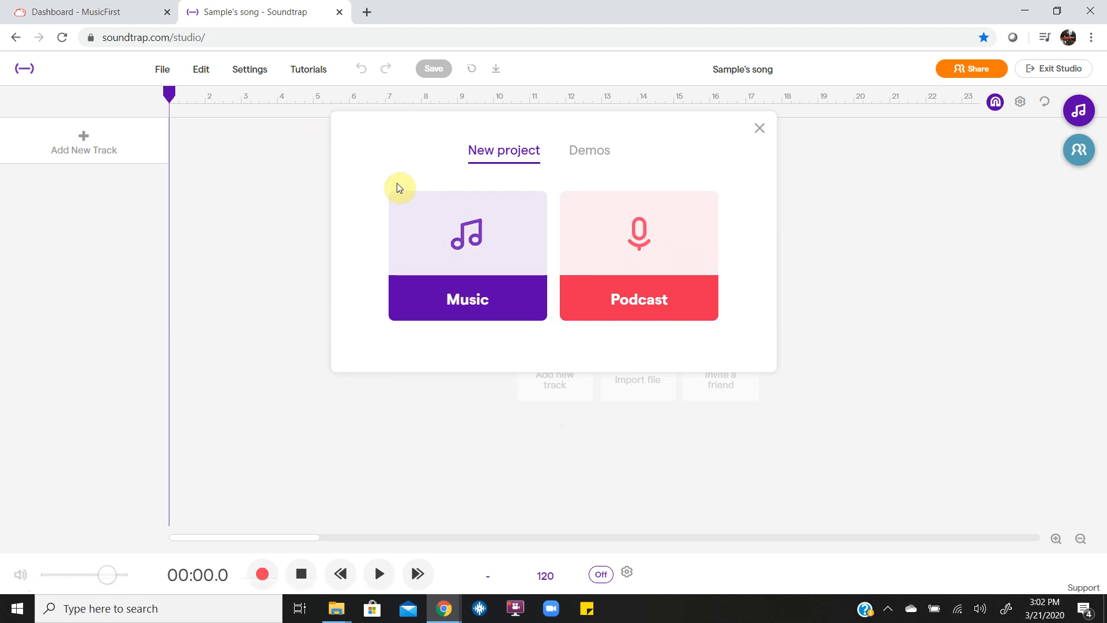
{"action": "left_click", "coordinate": [453, 238]}
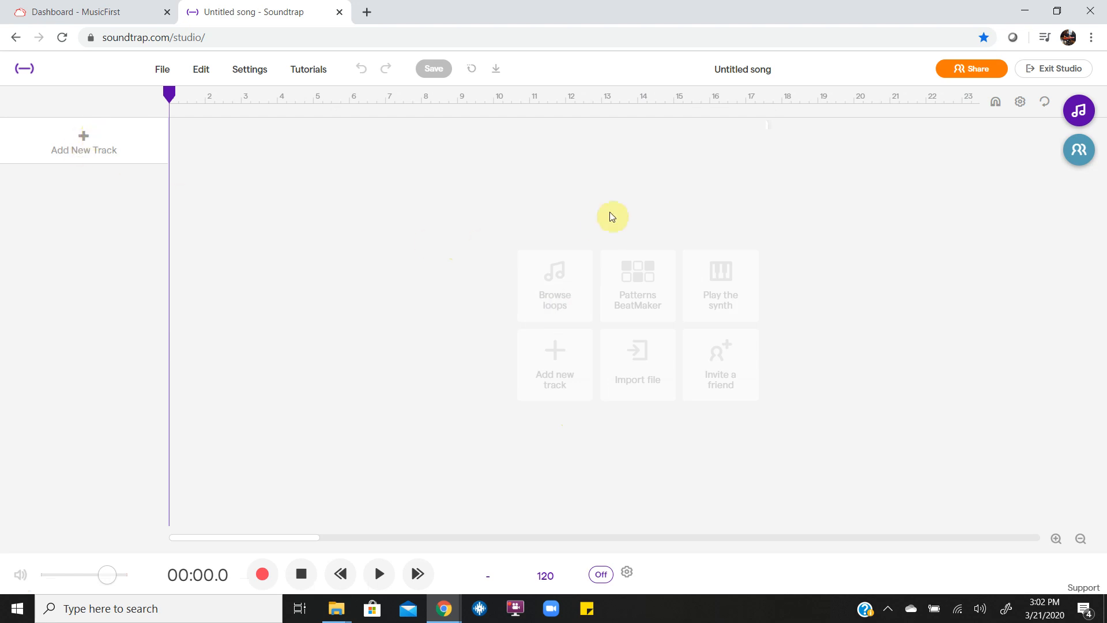
Step: Title the new project 'Sample Student Practice Journal'
{"action": "left_click", "coordinate": [718, 70]}
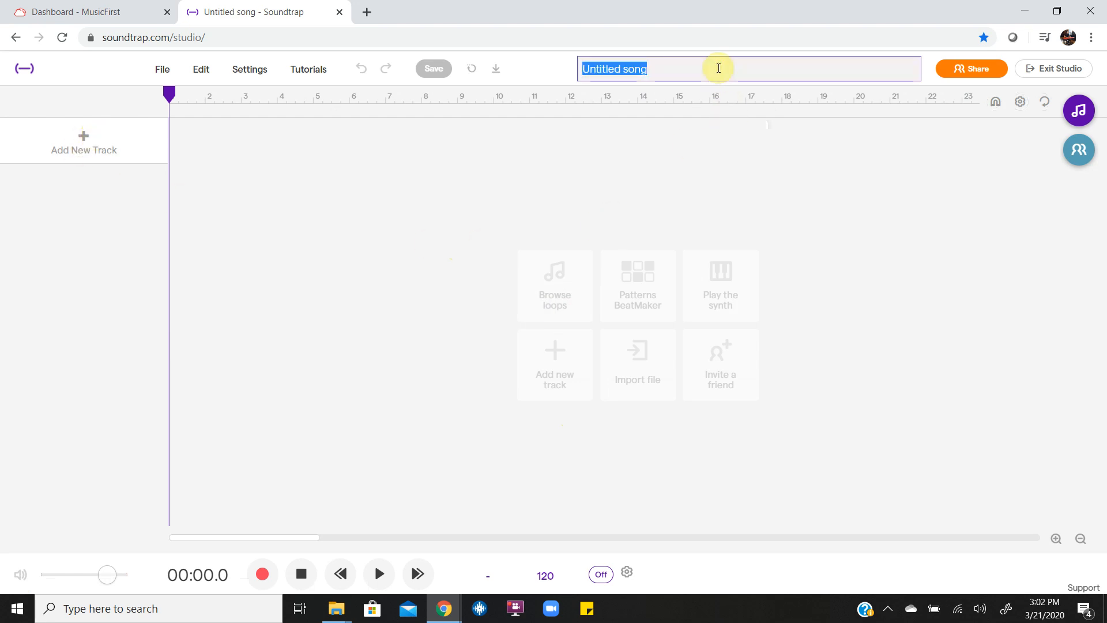
{"action": "type", "text": "SAmp"}
{"action": "key", "text": "BackSpace"}
{"action": "key", "text": "BackSpace"}
{"action": "key", "text": "BackSpace"}
{"action": "key", "text": "BackSpace"}
{"action": "type", "text": "Sample Student "}
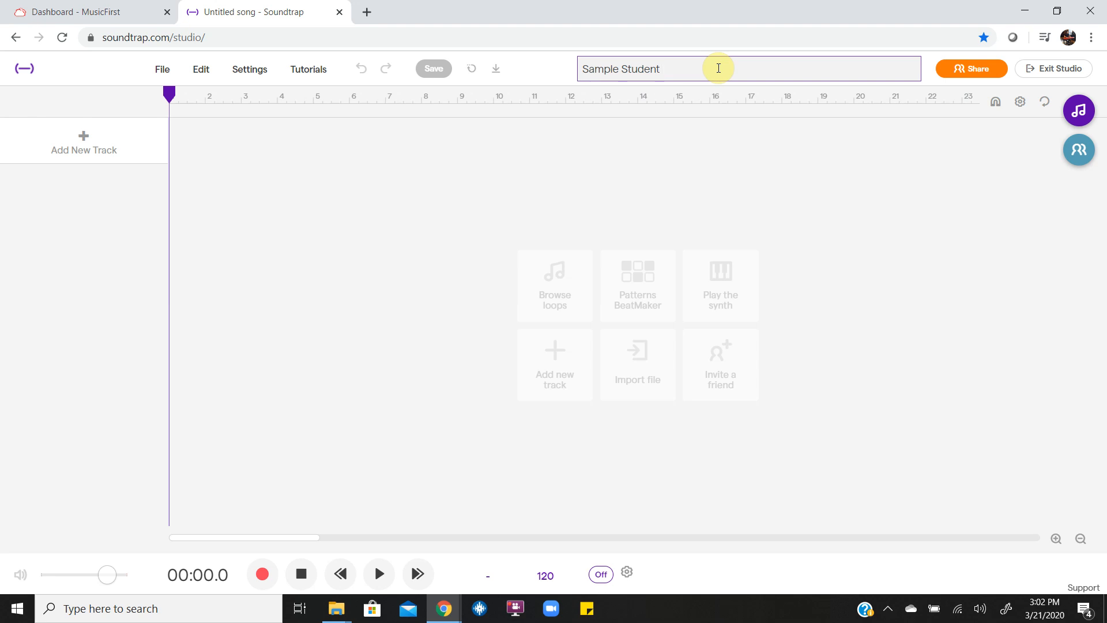
{"action": "type", "text": "Practice Journal"}
{"action": "key", "text": "Return"}
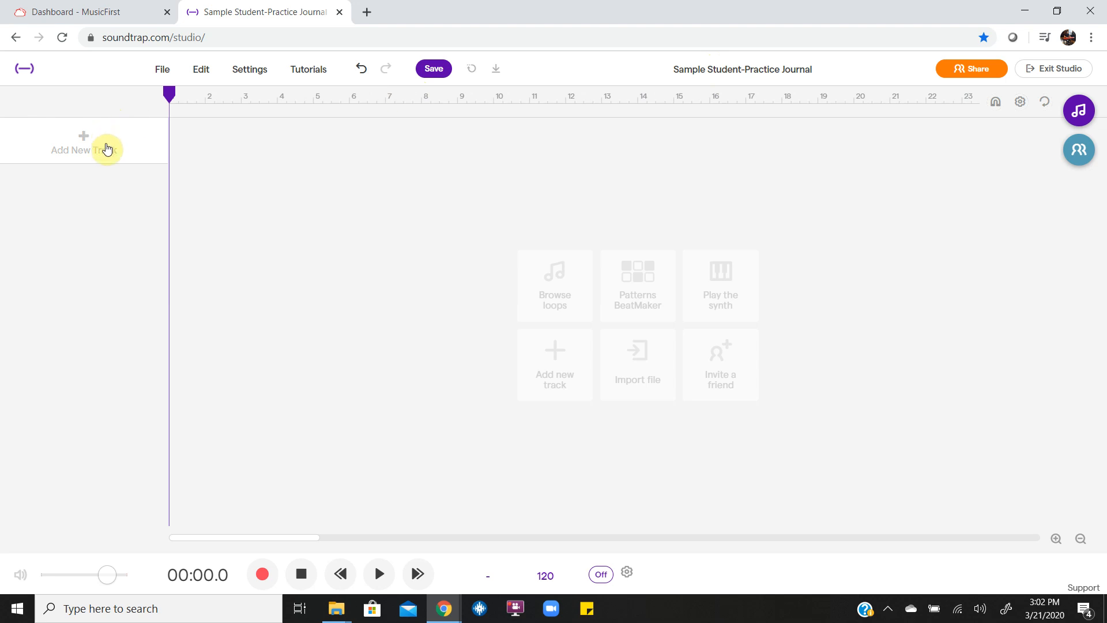
Step: Add a Voice & microphones track, hide its instrument panel, and arm it for recording
{"action": "left_click", "coordinate": [107, 149]}
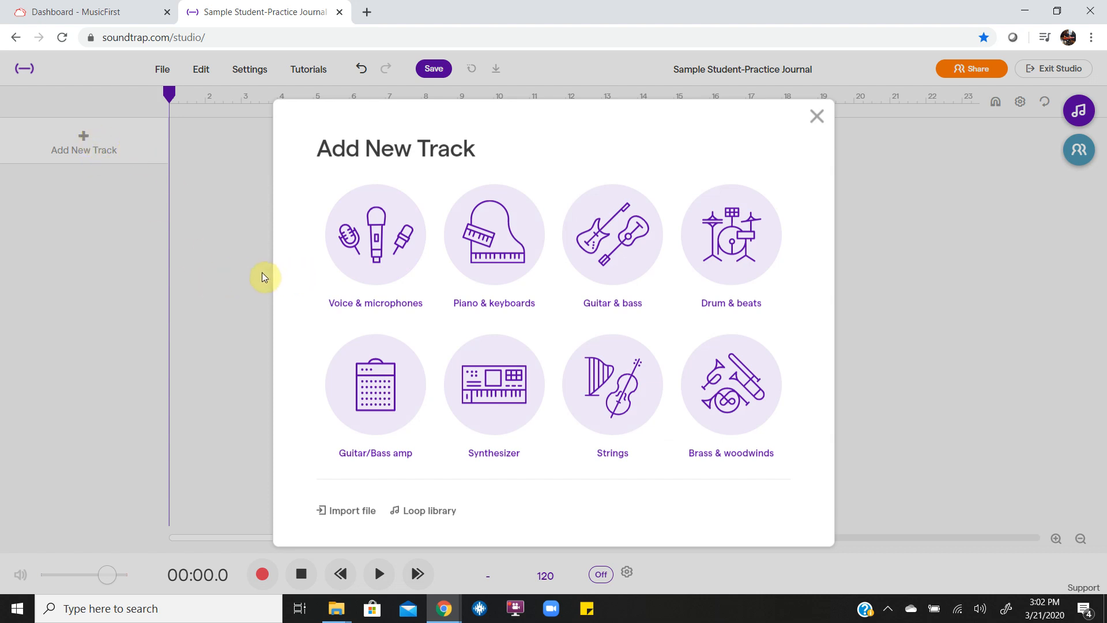
{"action": "left_click", "coordinate": [361, 279]}
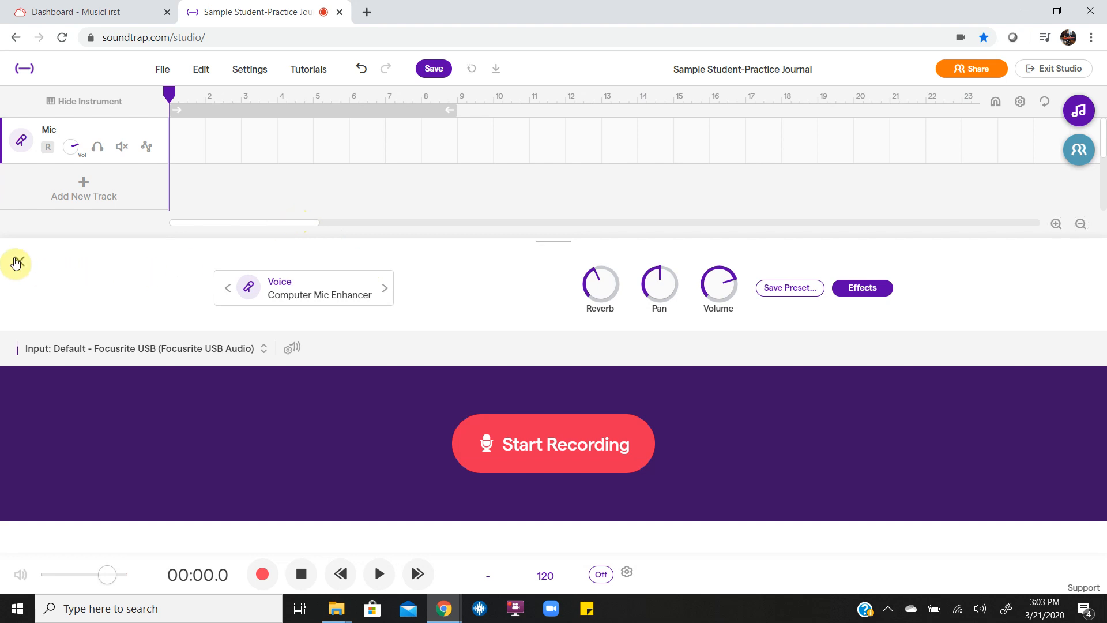
{"action": "left_click", "coordinate": [17, 261]}
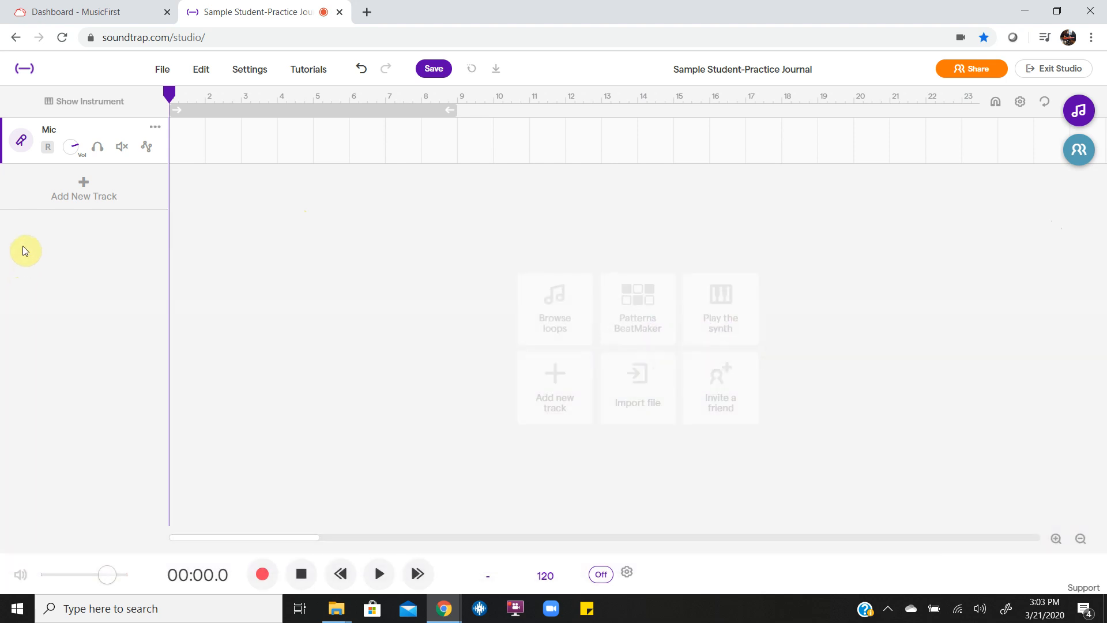
{"action": "left_click", "coordinate": [47, 149]}
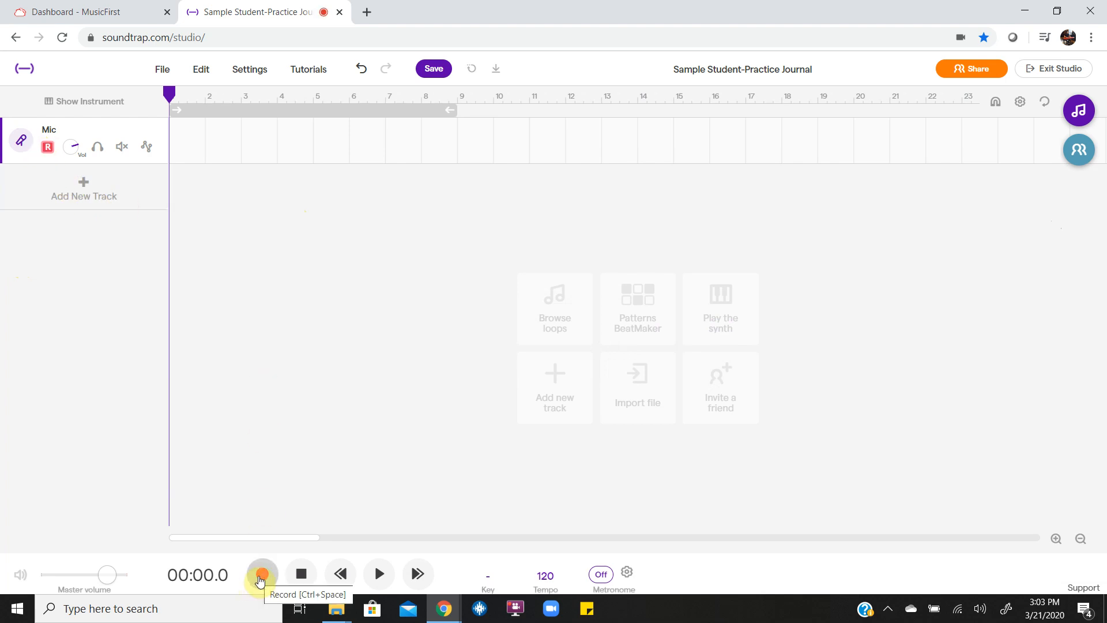
Step: Record a roughly 14-second voice take on the Mic track, filling bars 1–8
{"action": "left_click", "coordinate": [262, 572]}
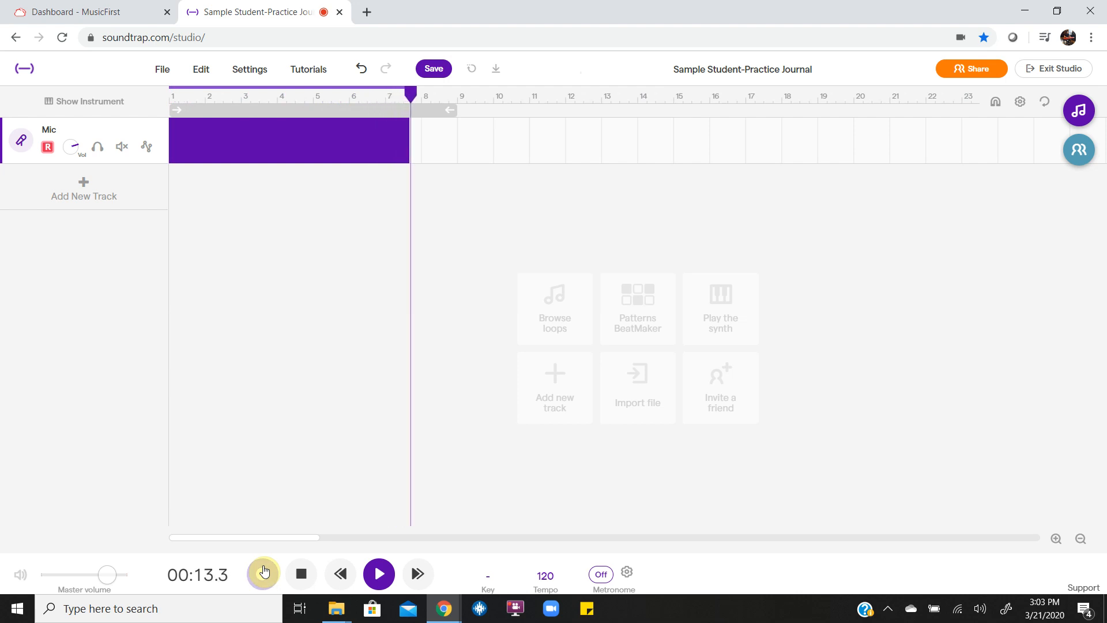
{"action": "left_click", "coordinate": [263, 571]}
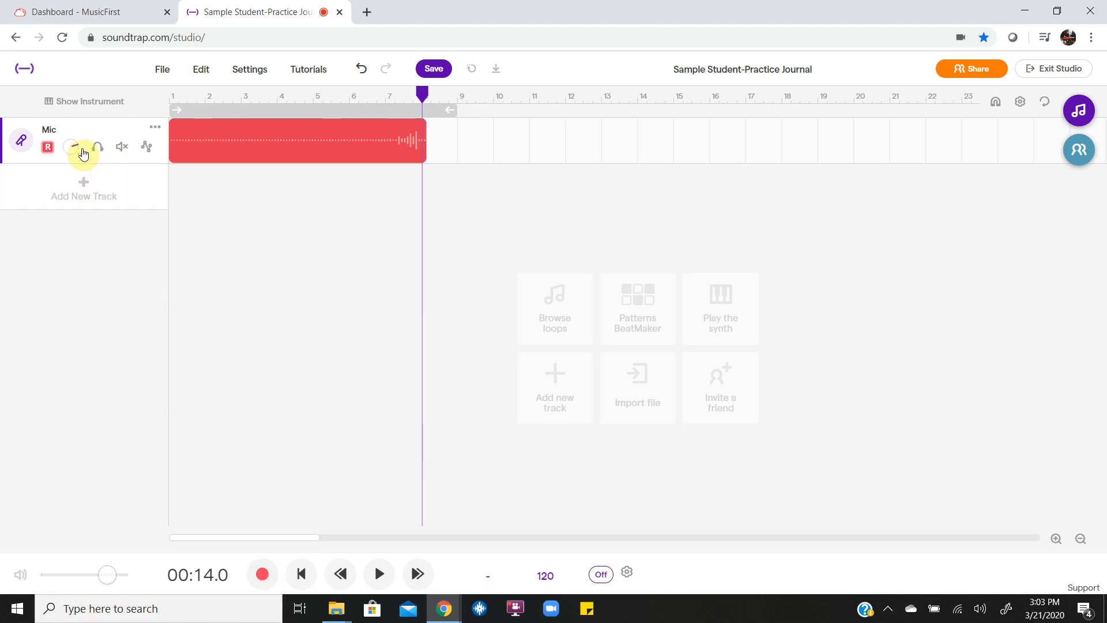
Step: Rename the Mic track to '3/21/2020 Attention'
{"action": "double_click", "coordinate": [49, 131]}
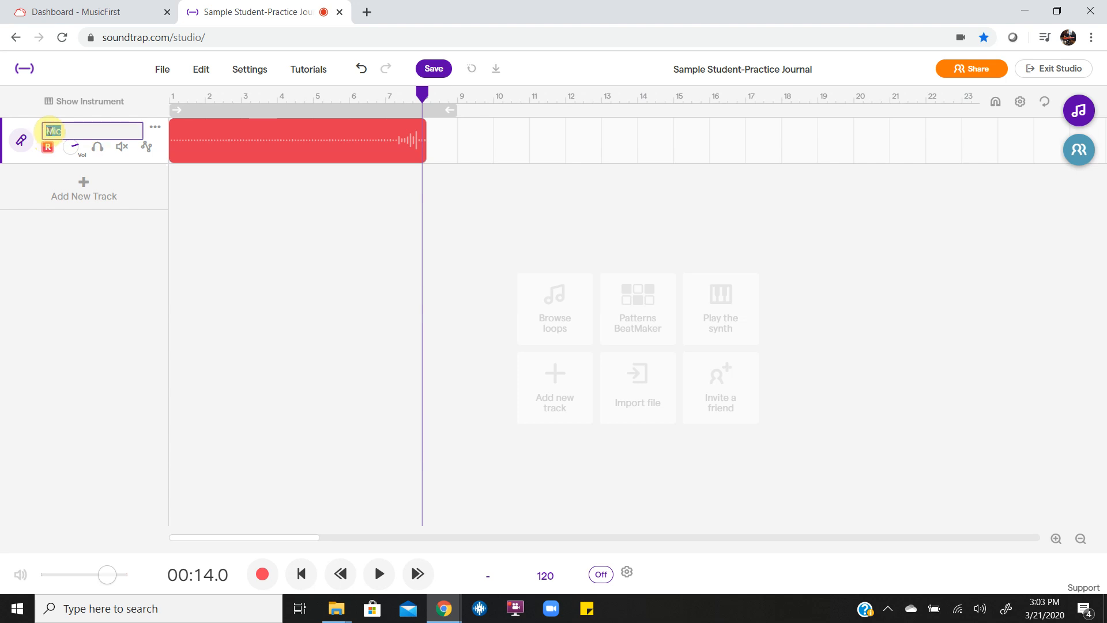
{"action": "type", "text": "3/21/2020 Attention"}
{"action": "key", "text": "Return"}
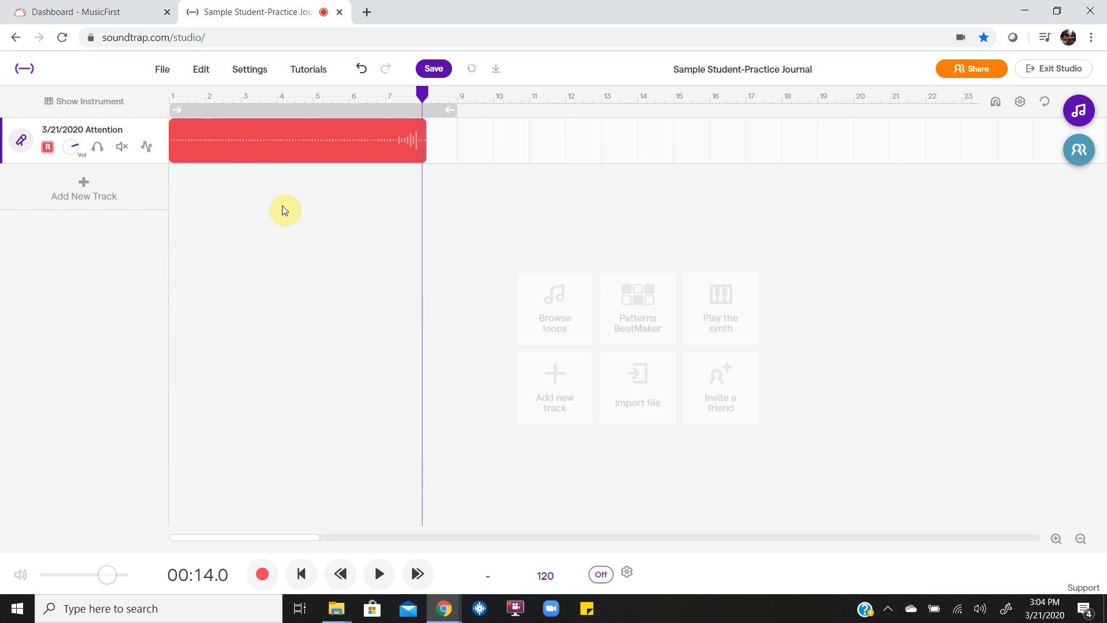
Step: Mute the '3/21/2020 Attention' track and add a second voice track
{"action": "left_click", "coordinate": [120, 149]}
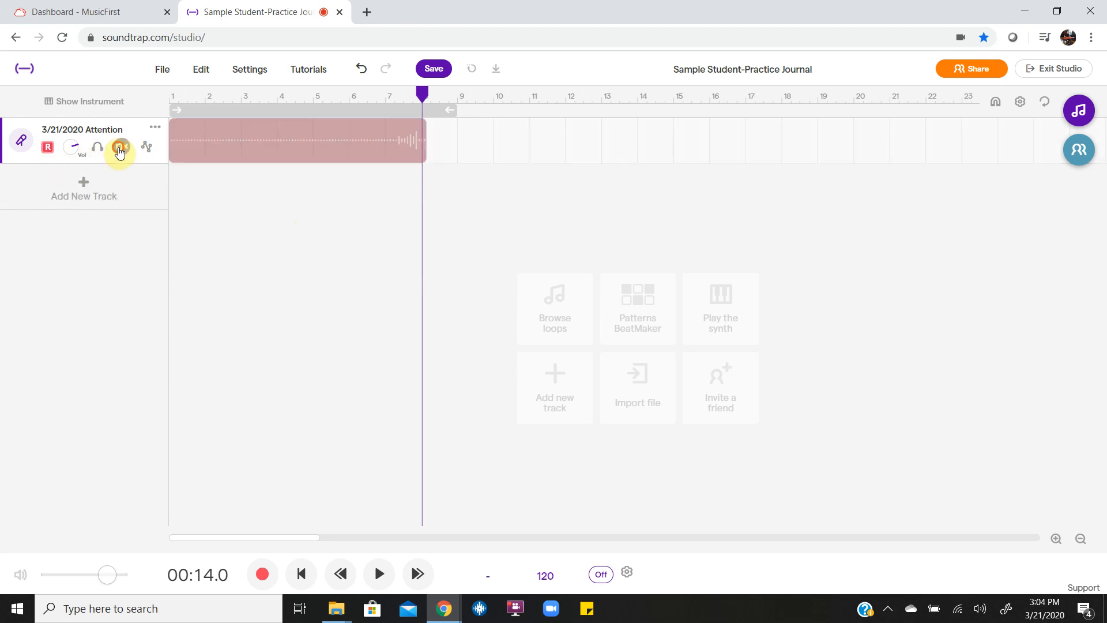
{"action": "left_click", "coordinate": [83, 189]}
{"action": "left_click", "coordinate": [386, 260]}
Step: Name the new track '3/28/2020 Girls Like You' and close the recording panel
{"action": "left_click", "coordinate": [52, 176]}
{"action": "double_click", "coordinate": [52, 177]}
{"action": "type", "text": "3/28"}
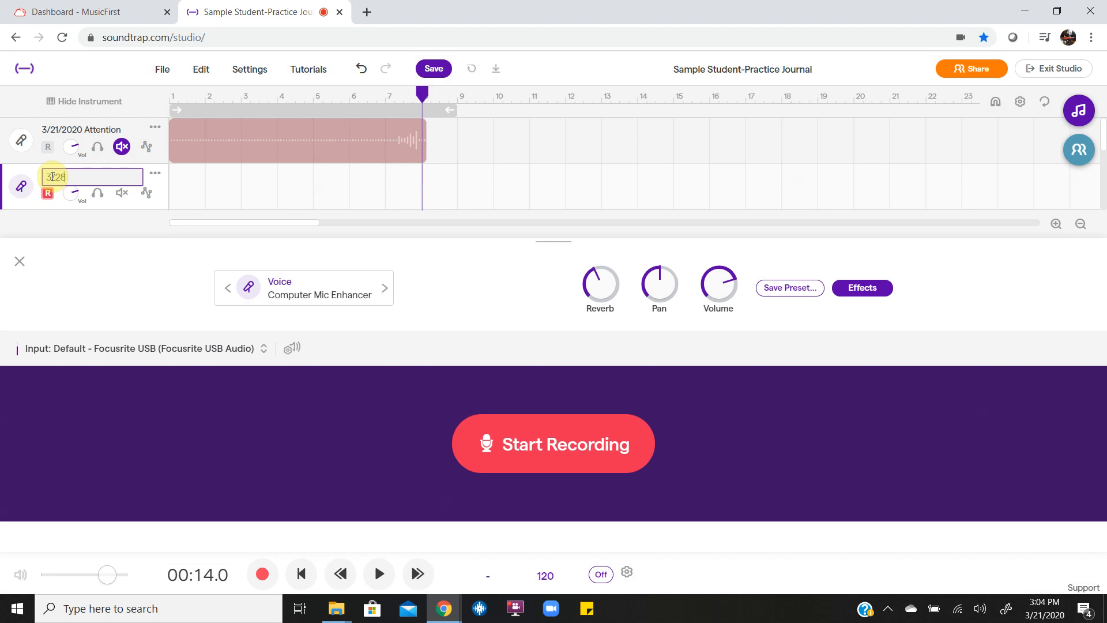
{"action": "type", "text": "/2020"}
{"action": "key", "text": "Return"}
{"action": "double_click", "coordinate": [53, 180]}
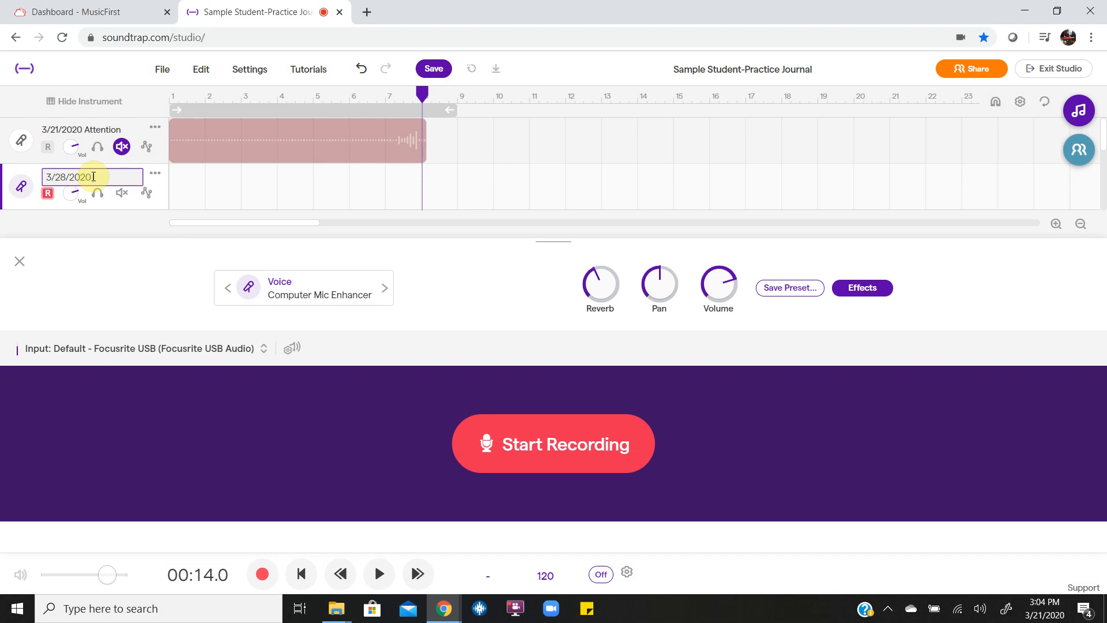
{"action": "type", "text": "s Like You"}
{"action": "key", "text": "Return"}
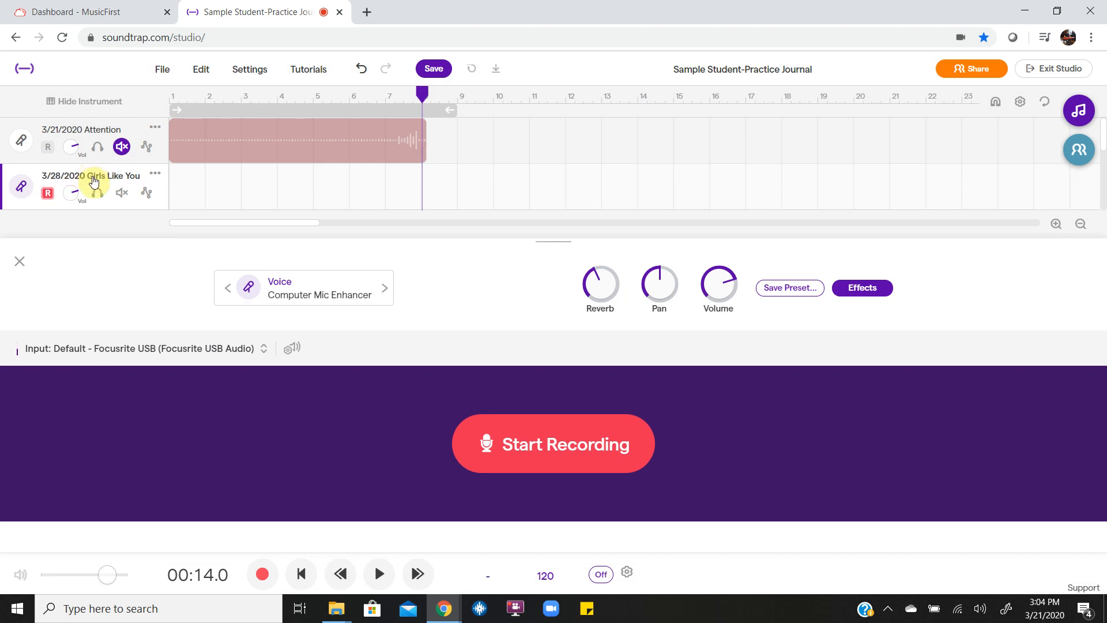
{"action": "left_click", "coordinate": [20, 261]}
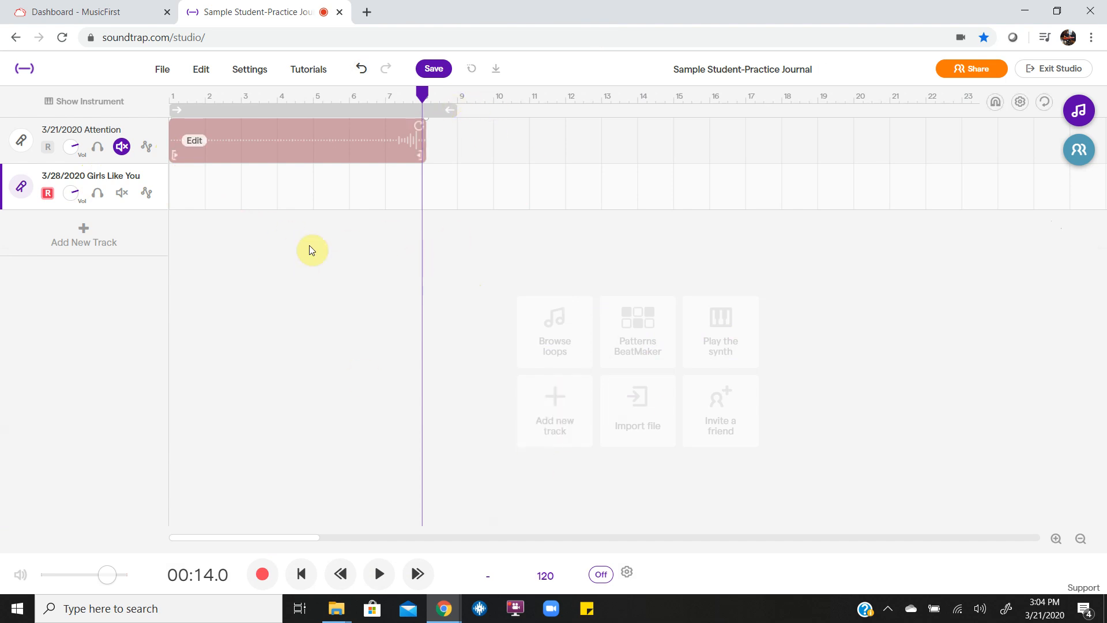
Step: Save the 'Sample Student-Practice Journal' project from the top toolbar
{"action": "left_click", "coordinate": [434, 69]}
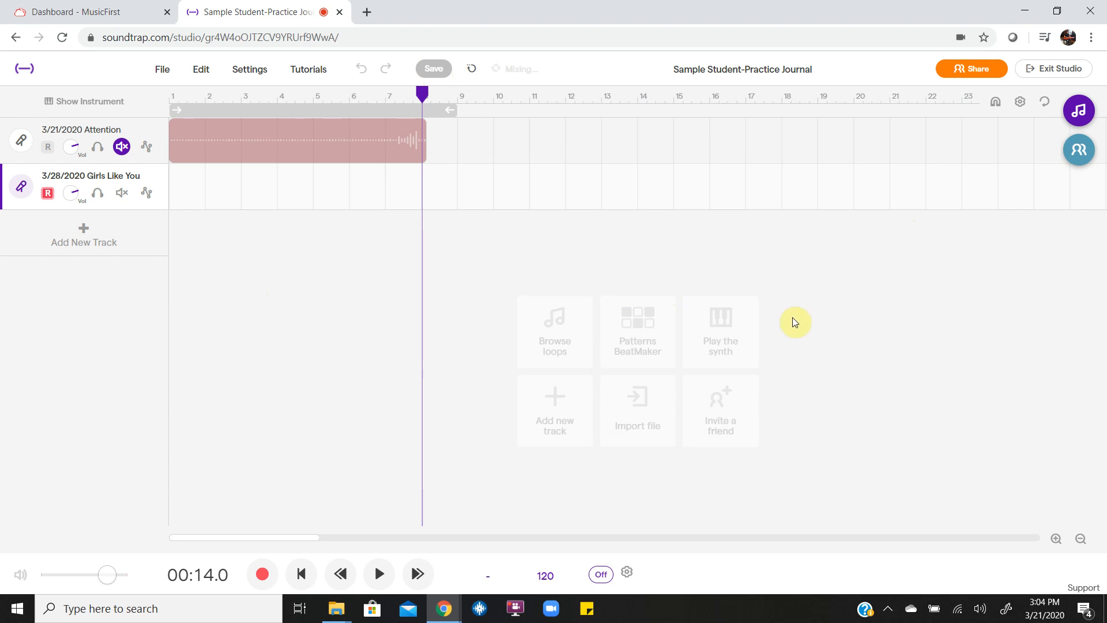
Step: Invite the collaborator by name through the Collaborators panel's Invite dialog
{"action": "left_click", "coordinate": [1076, 149]}
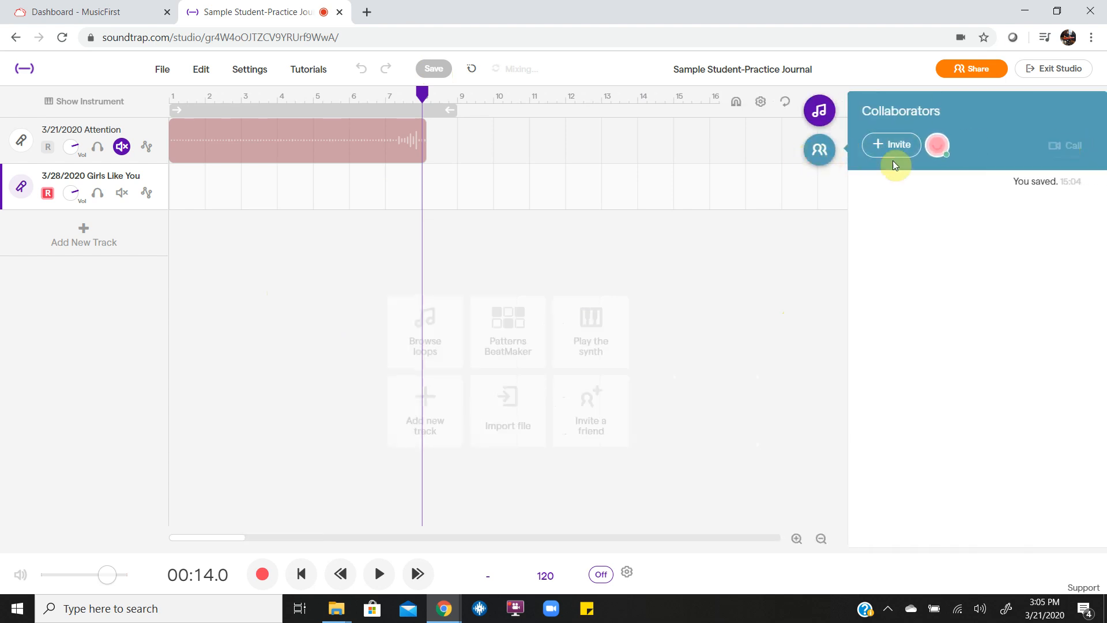
{"action": "left_click", "coordinate": [899, 145]}
{"action": "left_click", "coordinate": [527, 212]}
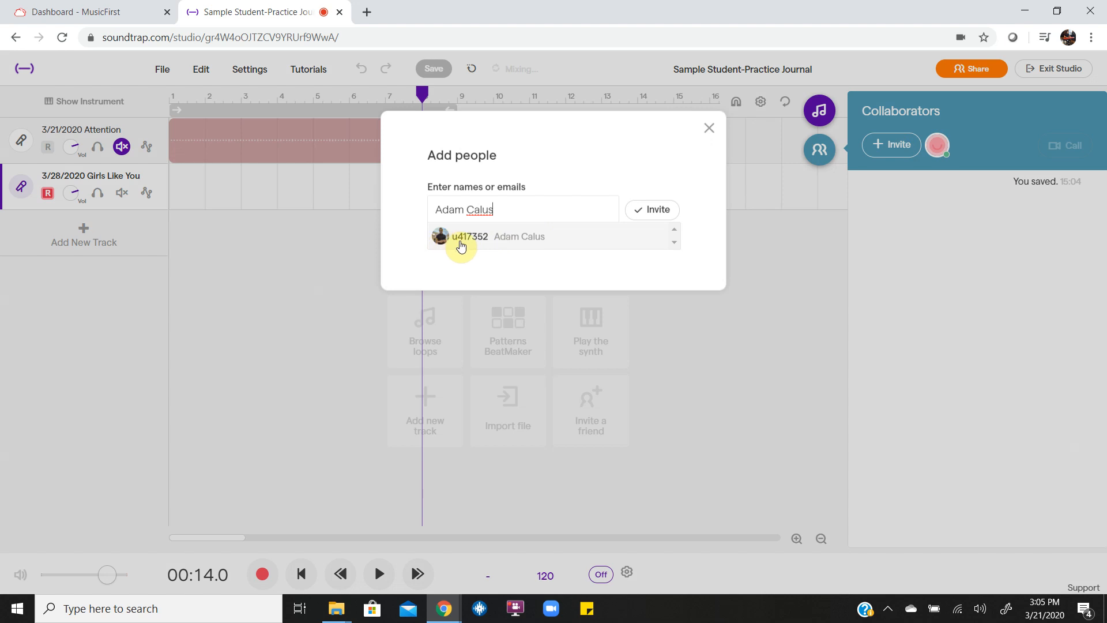
{"action": "left_click", "coordinate": [527, 238]}
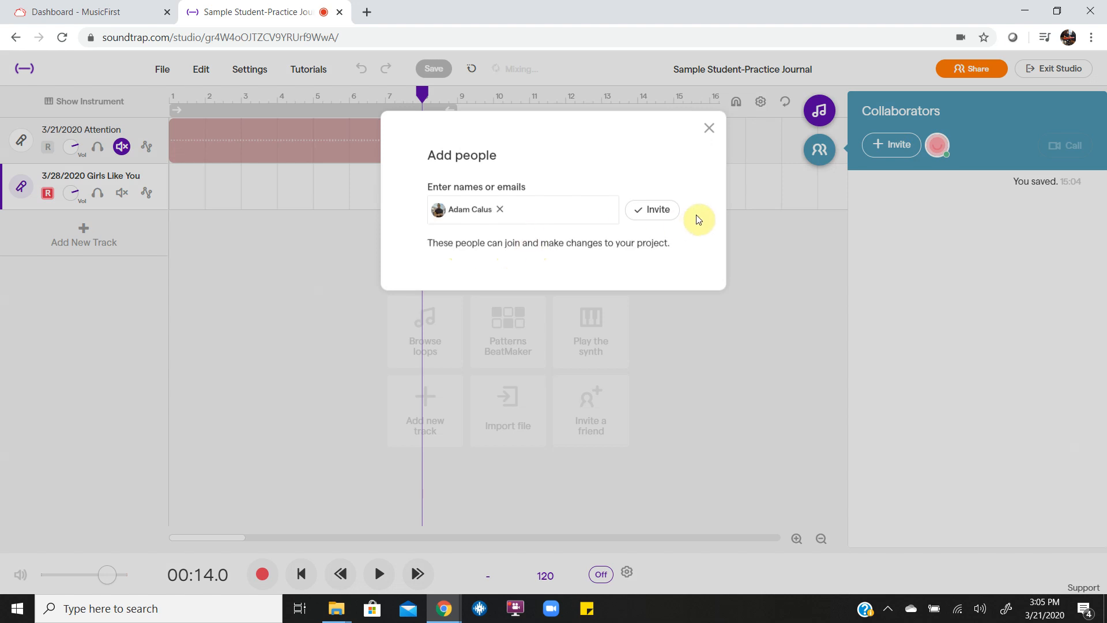
{"action": "left_click", "coordinate": [664, 215]}
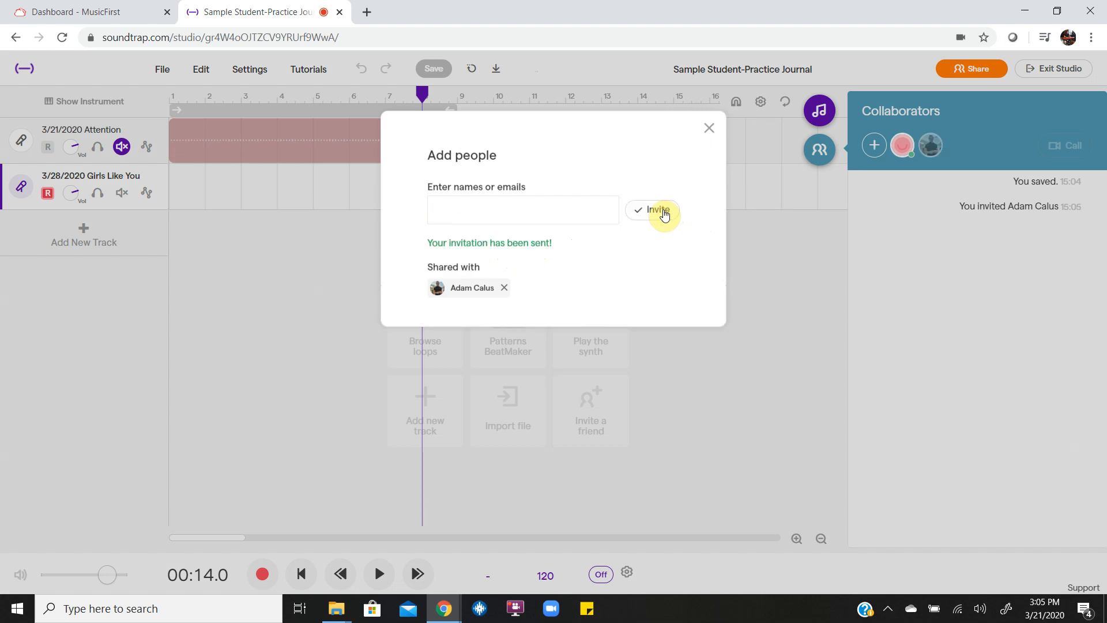
{"action": "left_click", "coordinate": [709, 128]}
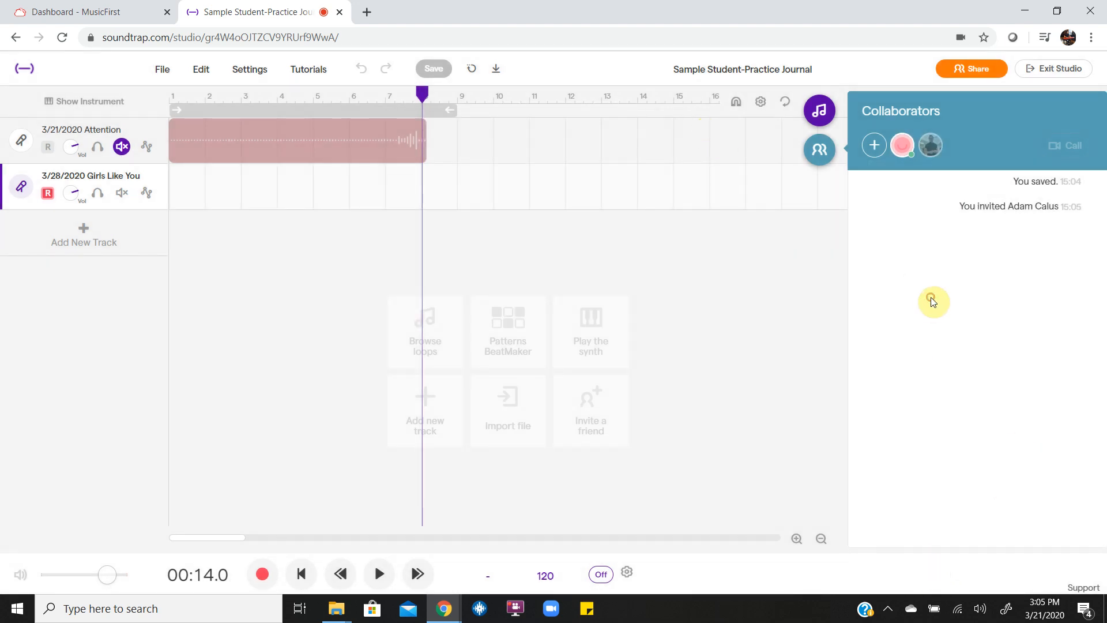
Step: Reopen the collaborators panel to confirm the invited collaborator is listed
{"action": "left_click", "coordinate": [811, 149]}
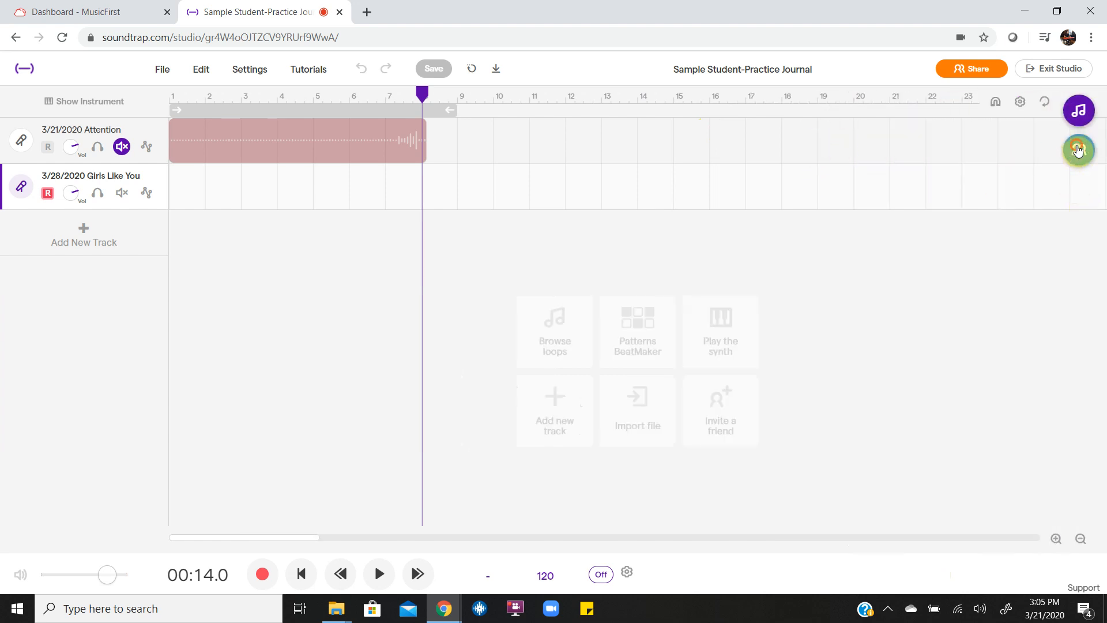
{"action": "left_click", "coordinate": [1080, 148]}
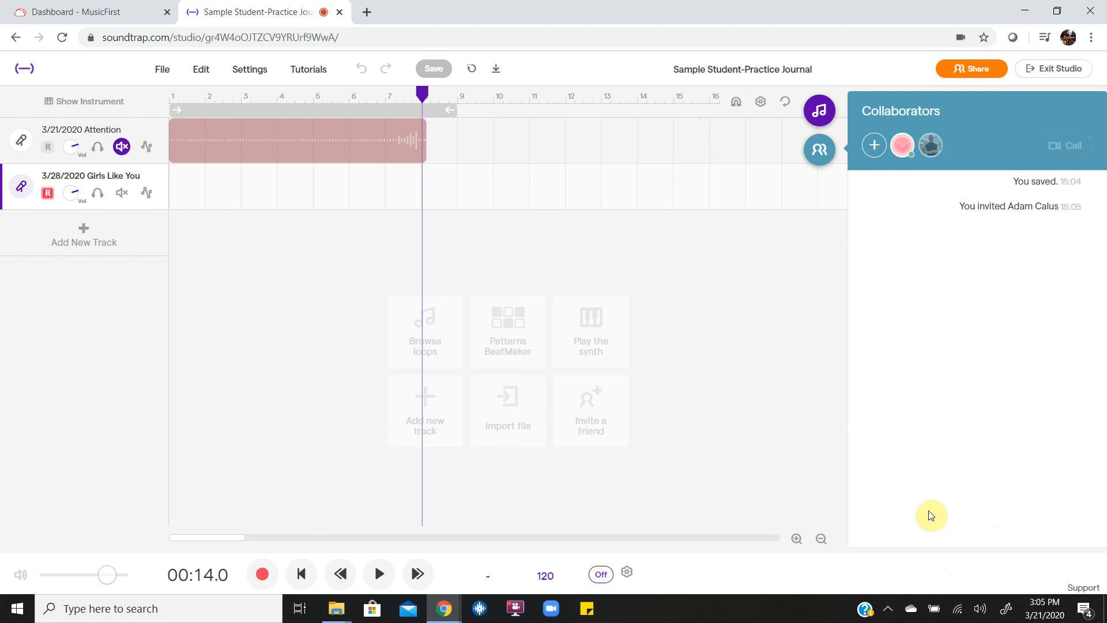
{"action": "left_click", "coordinate": [960, 492]}
{"action": "left_click", "coordinate": [817, 148]}
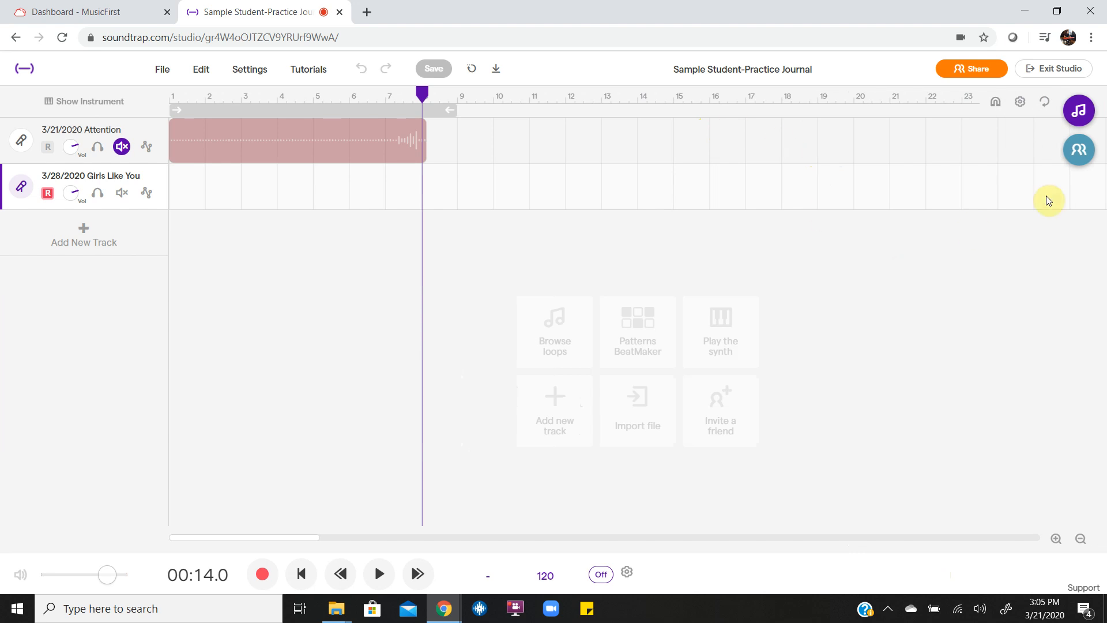
{"action": "left_click", "coordinate": [1076, 152]}
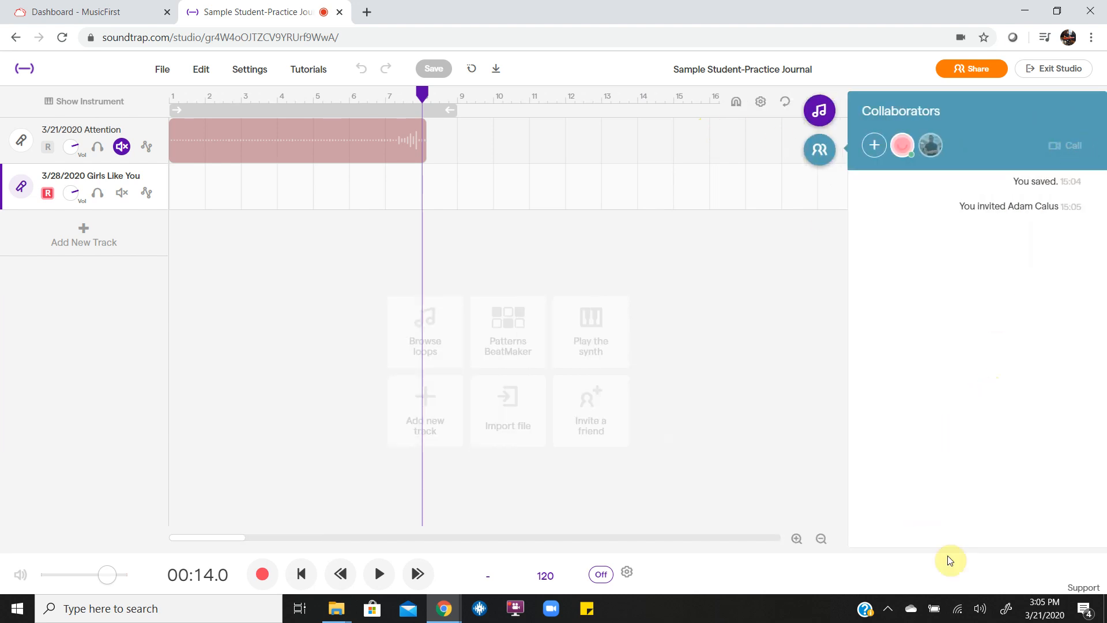
{"action": "left_click", "coordinate": [872, 152]}
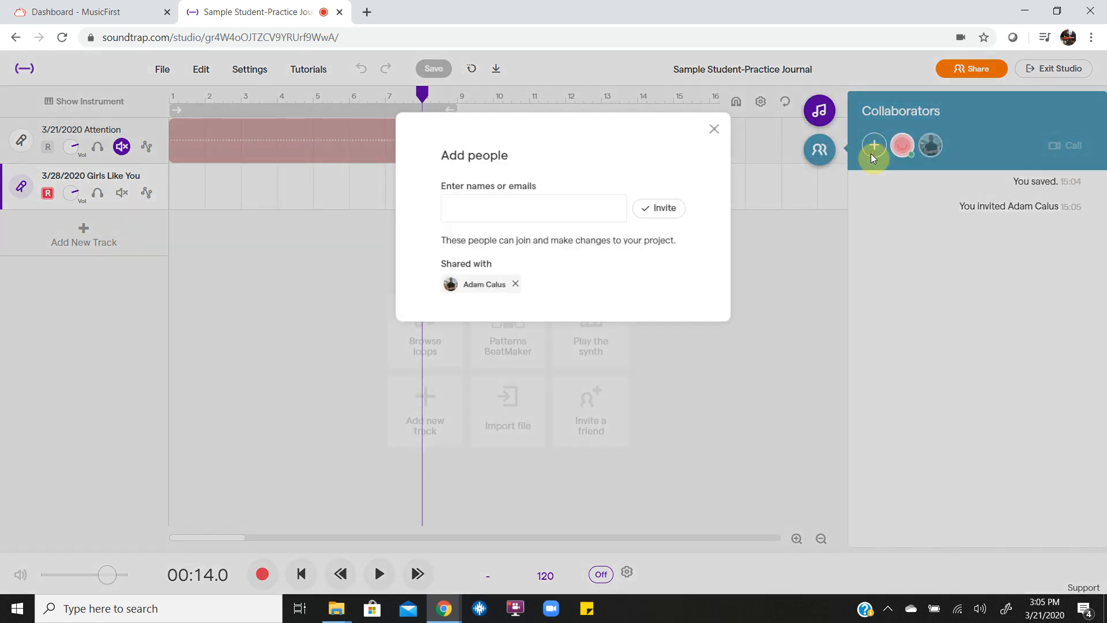
{"action": "left_click", "coordinate": [711, 130]}
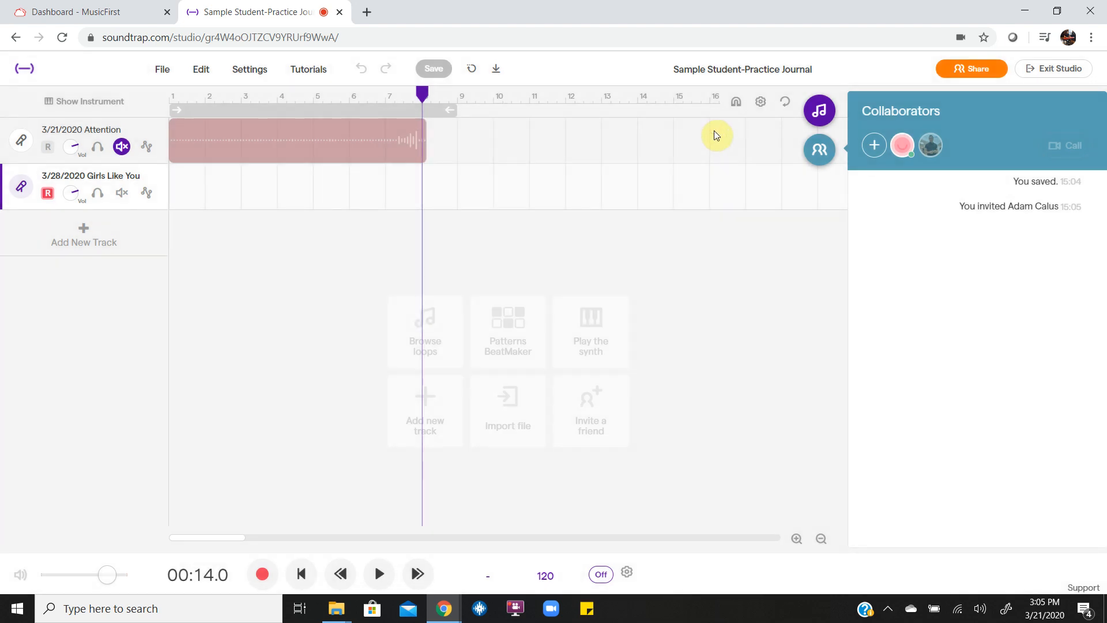